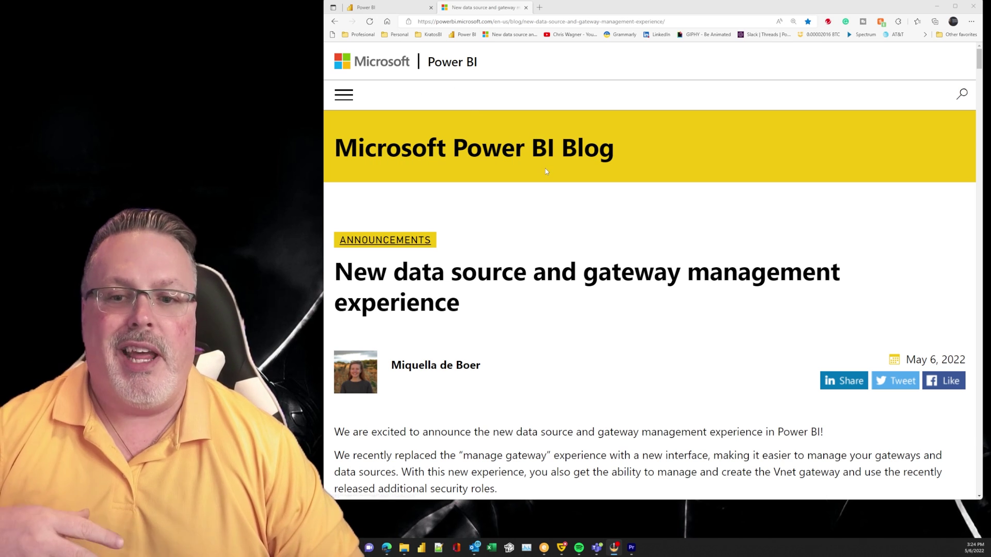
Scroll the blog post through the new-data-source steps to the Web source settings example
{"action": "scroll", "coordinate": [545, 168], "scroll_direction": "down", "scroll_amount": 1}
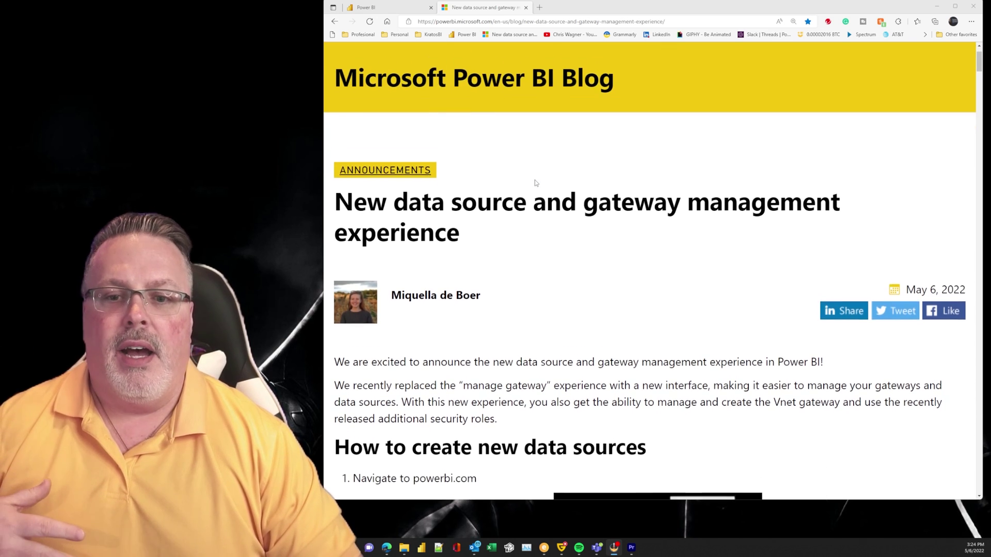
{"action": "scroll", "coordinate": [534, 179], "scroll_direction": "down", "scroll_amount": 3}
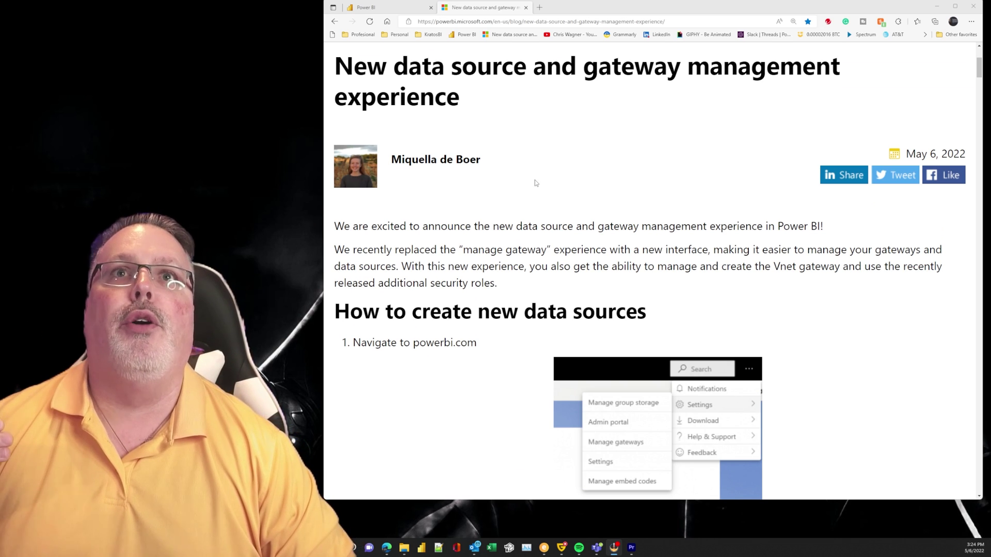
{"action": "scroll", "coordinate": [552, 207], "scroll_direction": "down", "scroll_amount": 2}
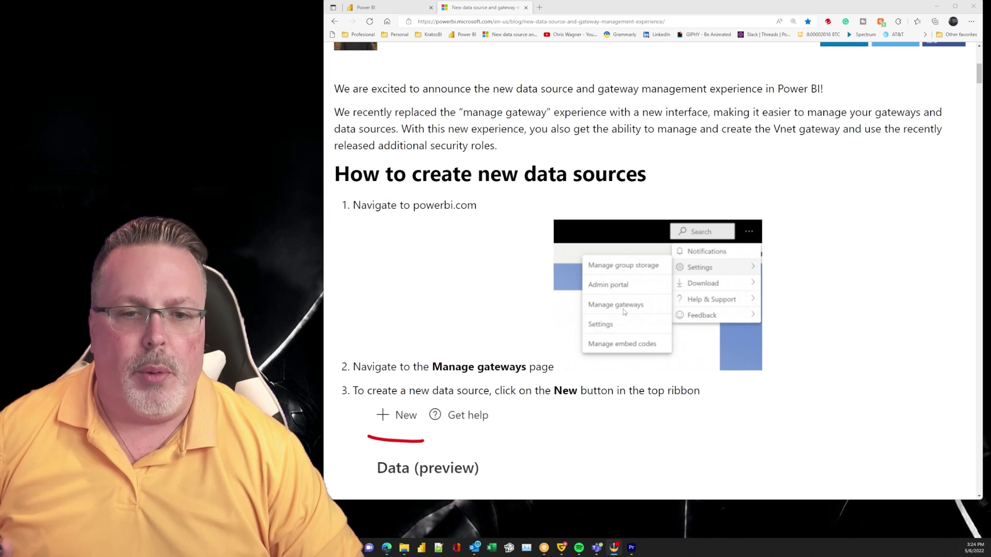
{"action": "scroll", "coordinate": [630, 302], "scroll_direction": "down", "scroll_amount": 3}
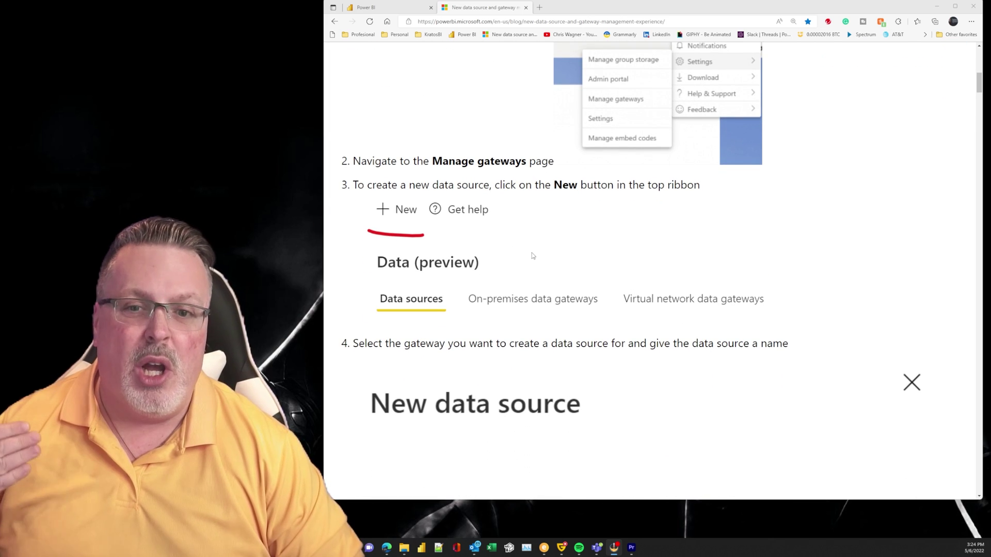
{"action": "scroll", "coordinate": [533, 256], "scroll_direction": "down", "scroll_amount": 2}
{"action": "scroll", "coordinate": [533, 256], "scroll_direction": "up", "scroll_amount": 2}
{"action": "scroll", "coordinate": [533, 255], "scroll_direction": "down", "scroll_amount": 2}
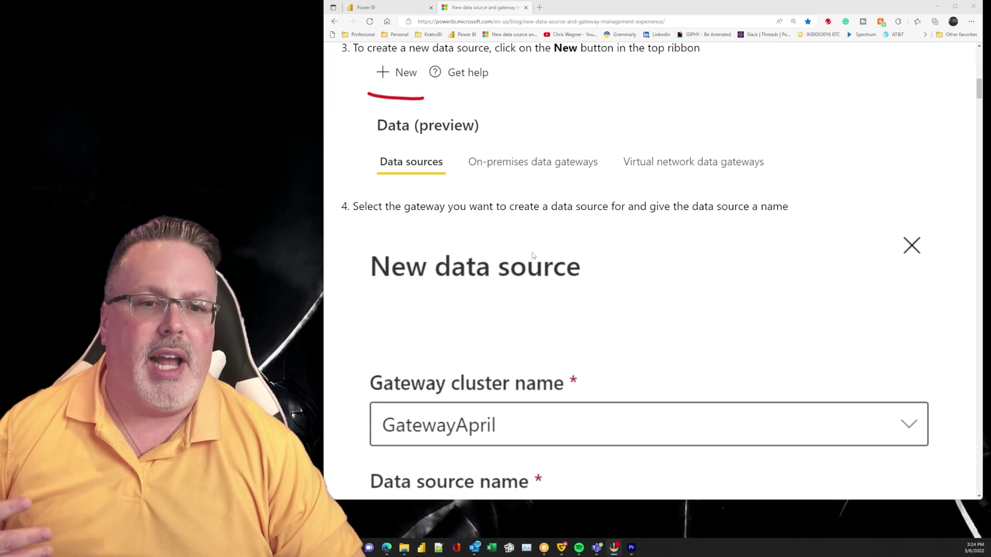
{"action": "scroll", "coordinate": [533, 256], "scroll_direction": "down", "scroll_amount": 2}
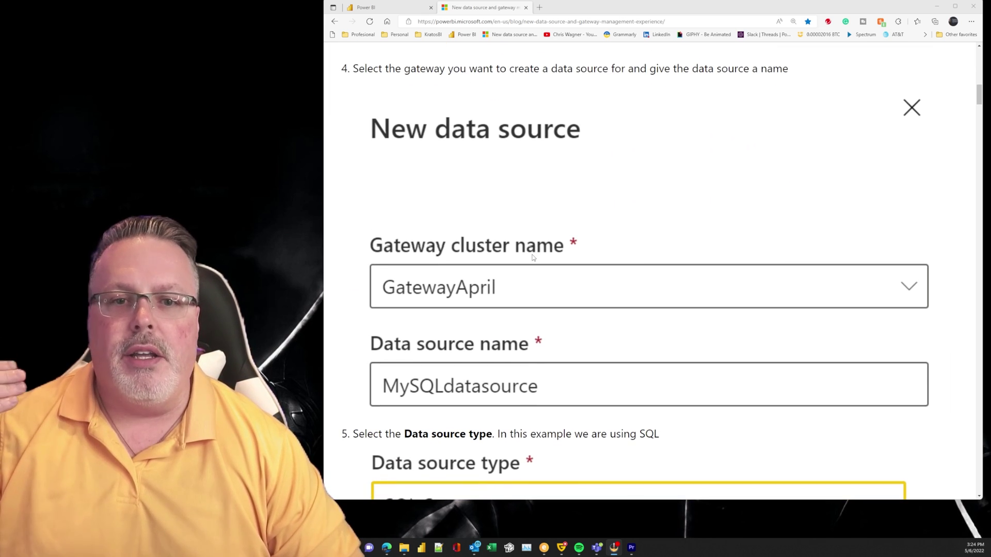
{"action": "scroll", "coordinate": [533, 256], "scroll_direction": "down", "scroll_amount": 8}
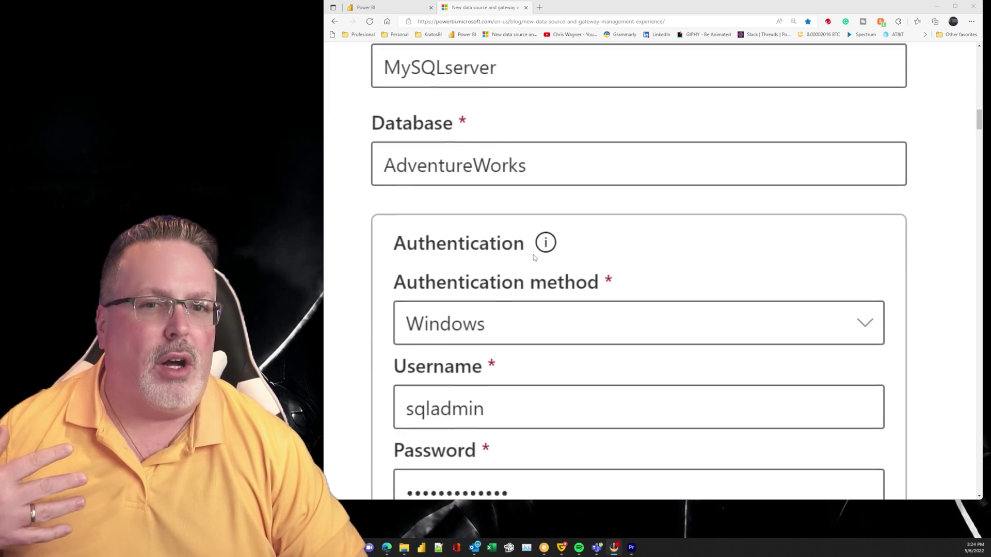
{"action": "scroll", "coordinate": [534, 256], "scroll_direction": "down", "scroll_amount": 11}
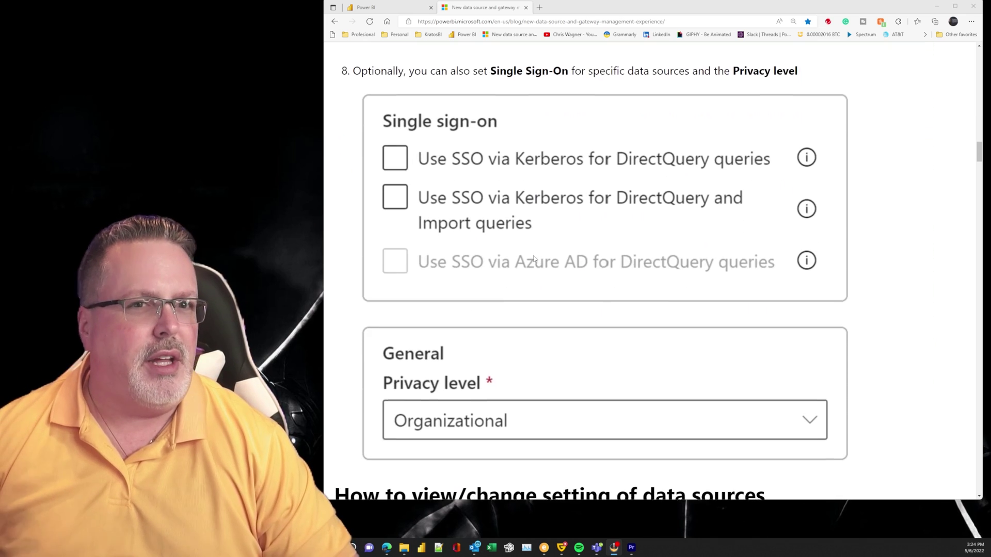
{"action": "scroll", "coordinate": [533, 259], "scroll_direction": "down", "scroll_amount": 9}
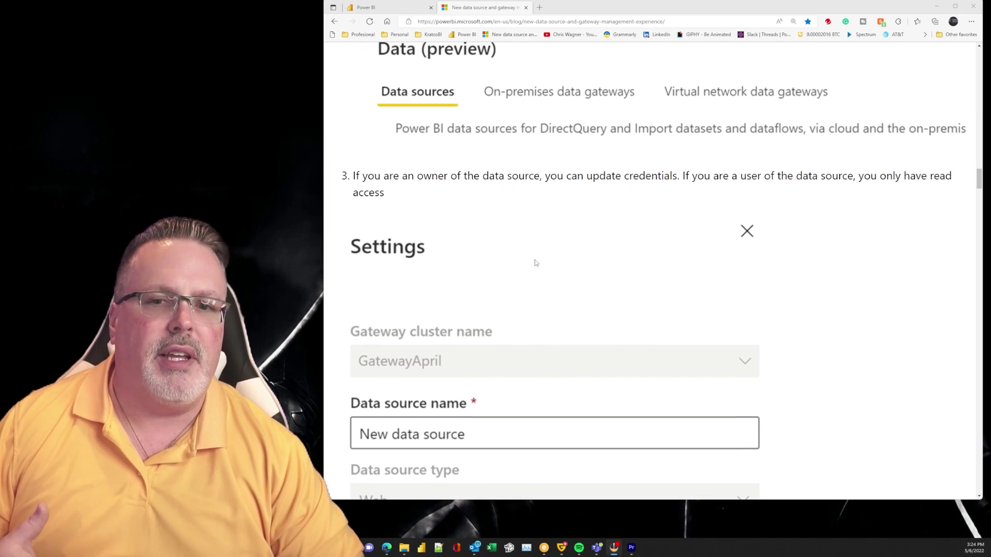
{"action": "scroll", "coordinate": [535, 261], "scroll_direction": "down", "scroll_amount": 5}
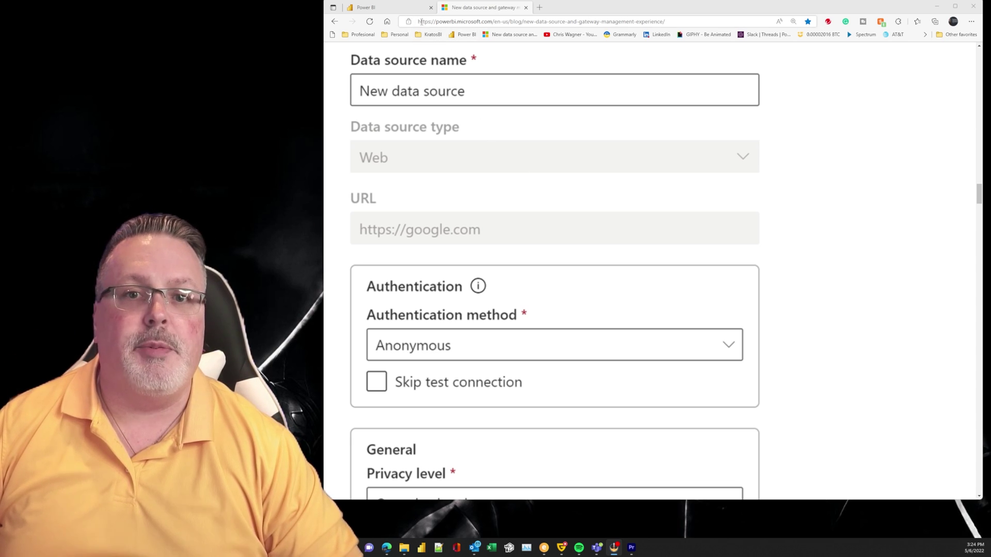
Back in Power BI, choose Settings > Manage gateways to show the two on-premises gateways
{"action": "left_click", "coordinate": [404, 7]}
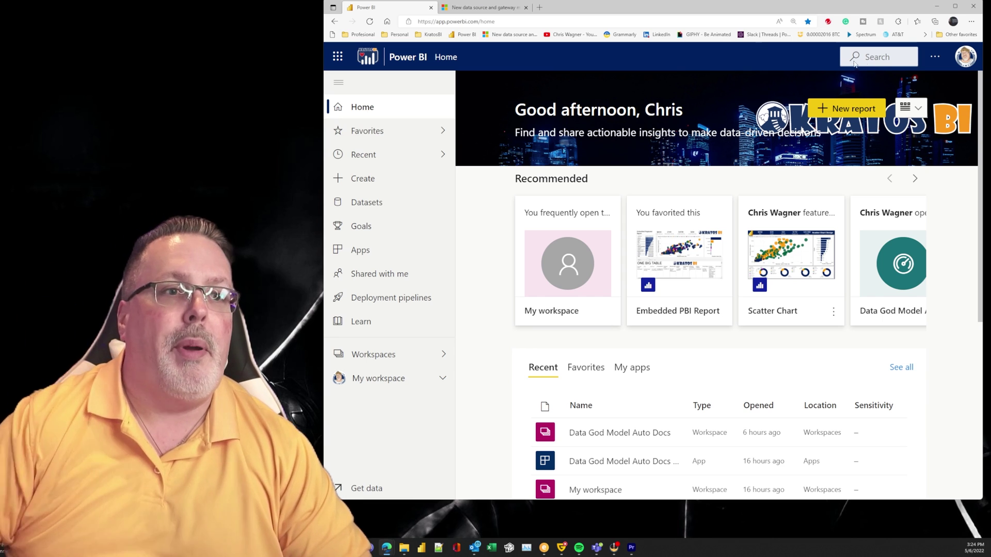
{"action": "left_click", "coordinate": [934, 58]}
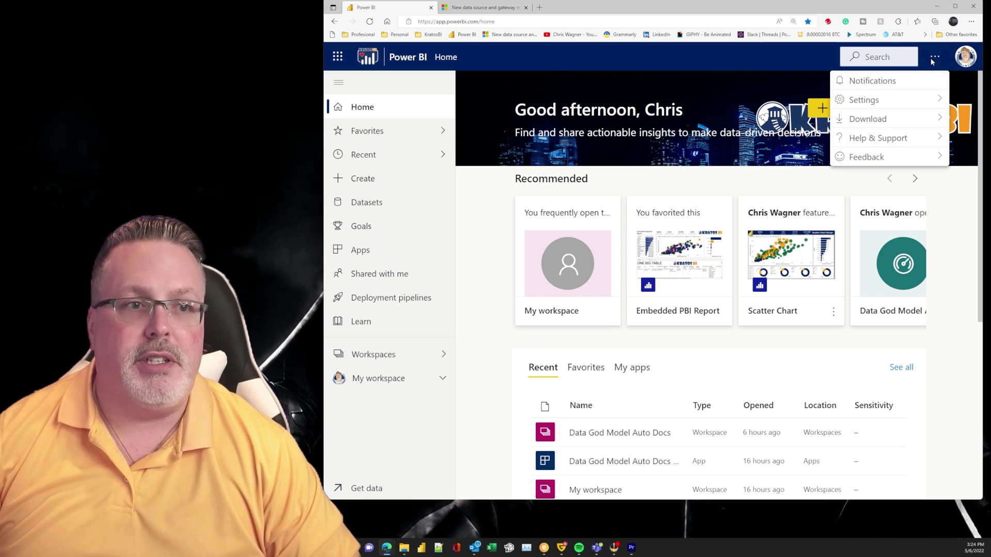
{"action": "mouse_move", "coordinate": [887, 94]}
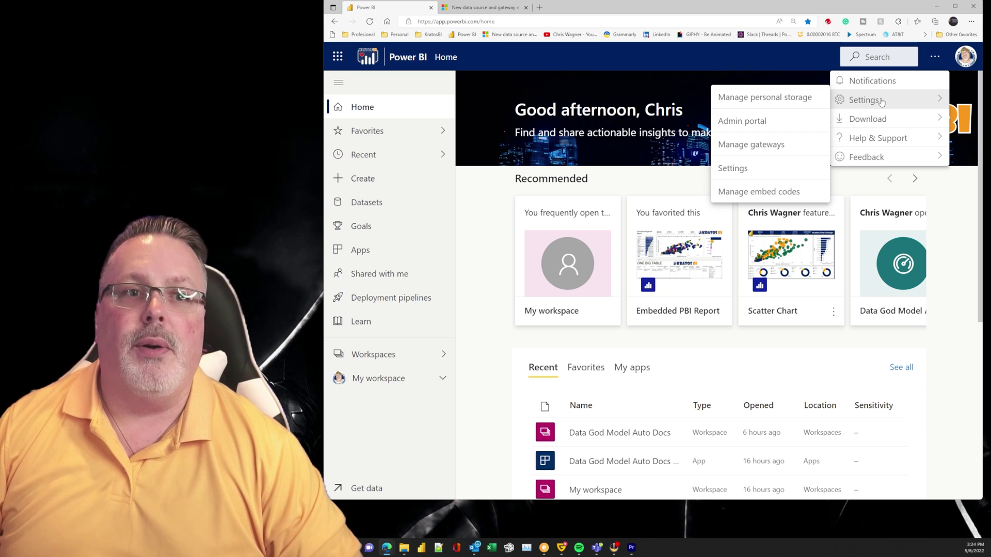
{"action": "left_click", "coordinate": [782, 145]}
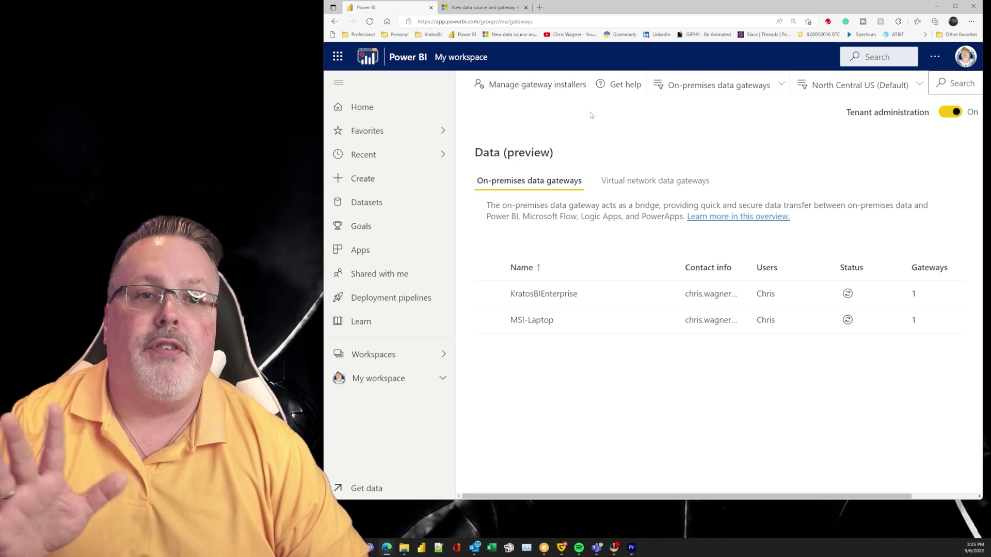
{"action": "left_click", "coordinate": [542, 86]}
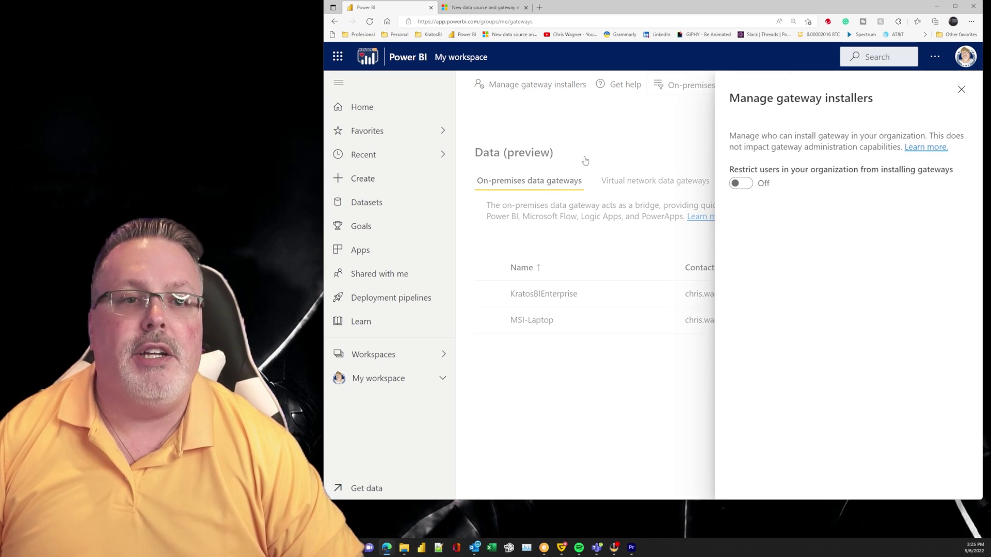
{"action": "left_click", "coordinate": [741, 184]}
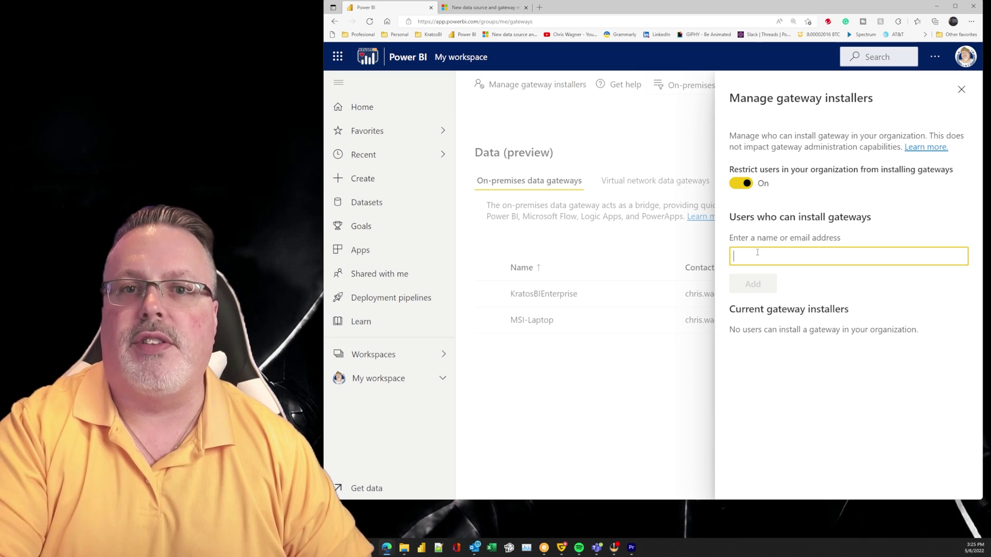
{"action": "left_click", "coordinate": [739, 185]}
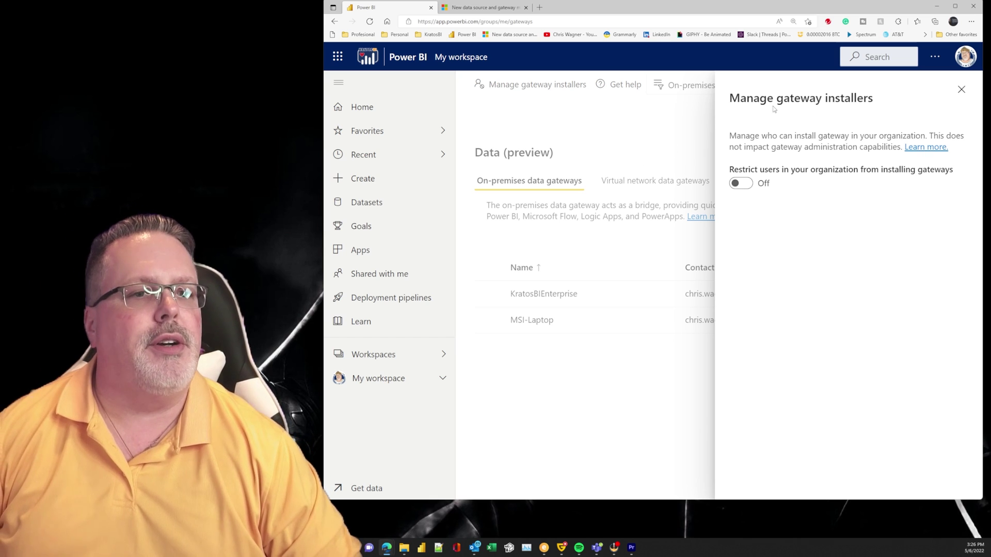
{"action": "left_click", "coordinate": [961, 90]}
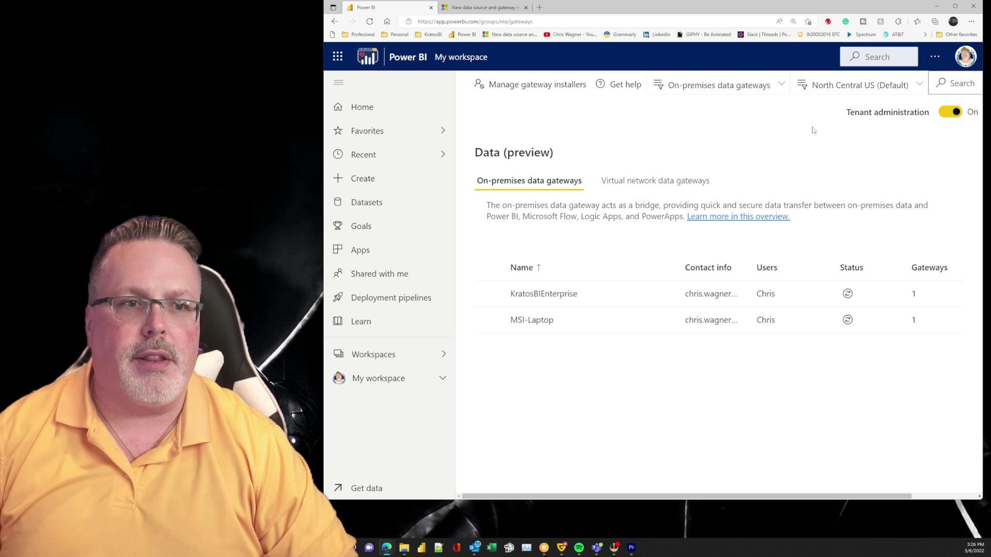
Turn Tenant administration off and scroll through the listed SQL Server, Web and Snowflake data sources
{"action": "left_click", "coordinate": [949, 114]}
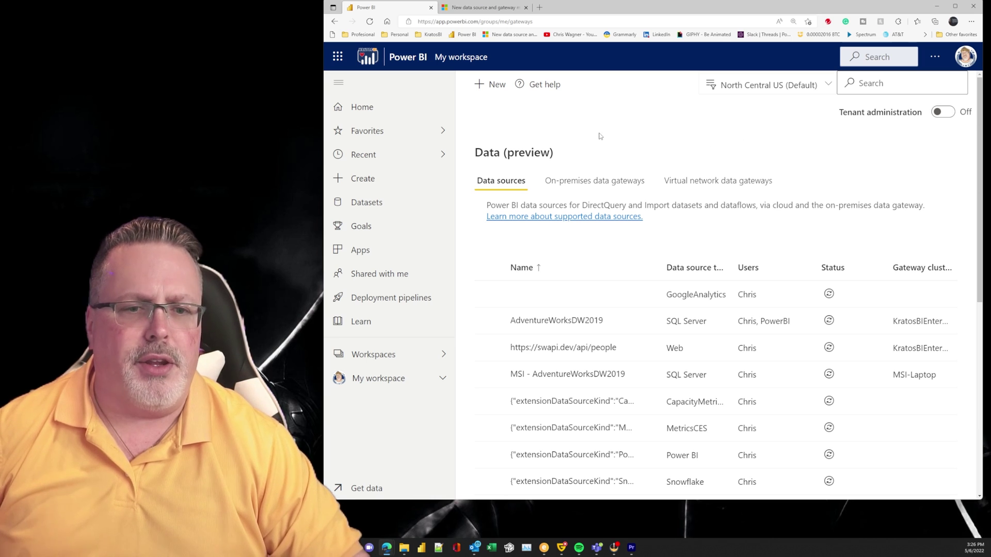
{"action": "scroll", "coordinate": [666, 309], "scroll_direction": "down", "scroll_amount": 6}
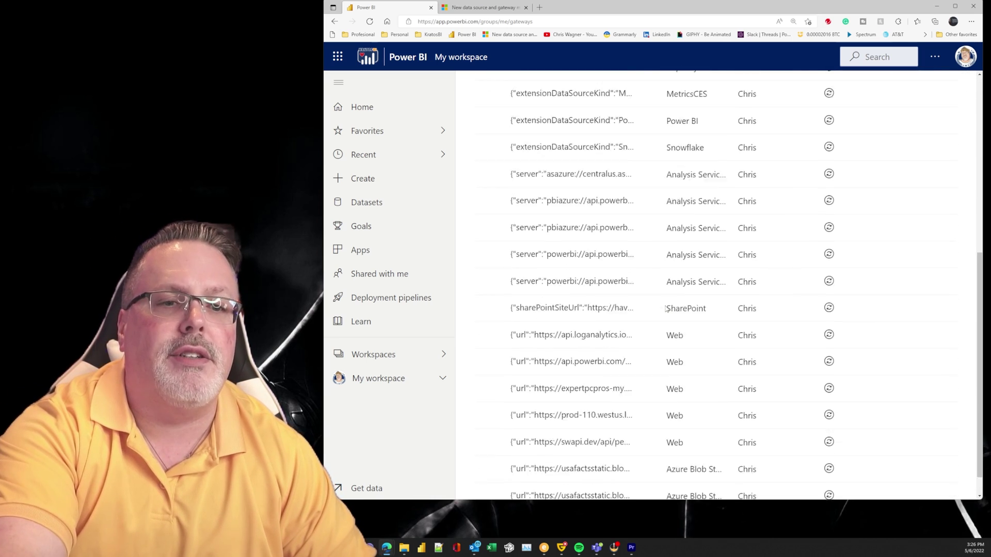
{"action": "scroll", "coordinate": [666, 309], "scroll_direction": "up", "scroll_amount": 6}
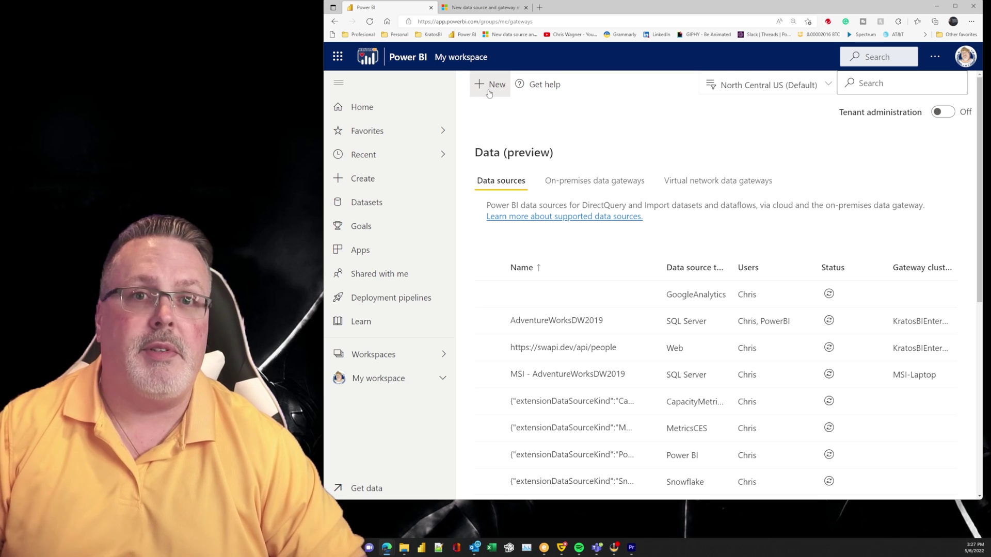
Start a new data source and assign it to the KratosBIEnterprise gateway cluster
{"action": "left_click", "coordinate": [489, 86]}
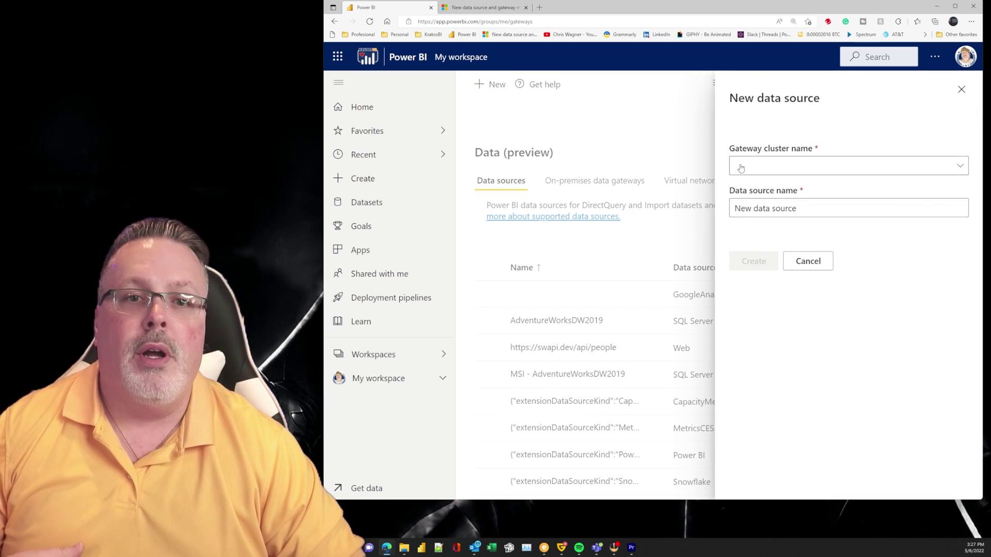
{"action": "left_click", "coordinate": [761, 172]}
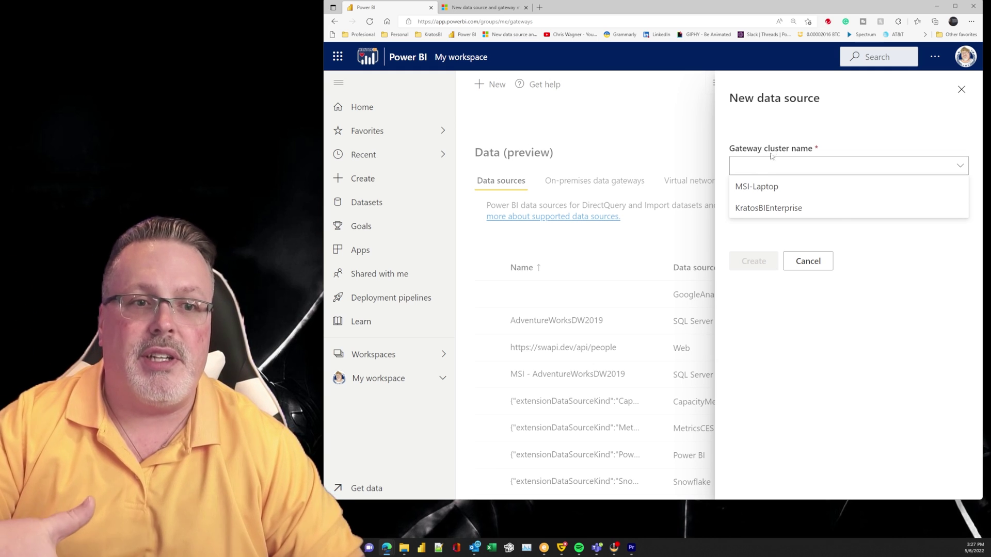
{"action": "left_click", "coordinate": [762, 136]}
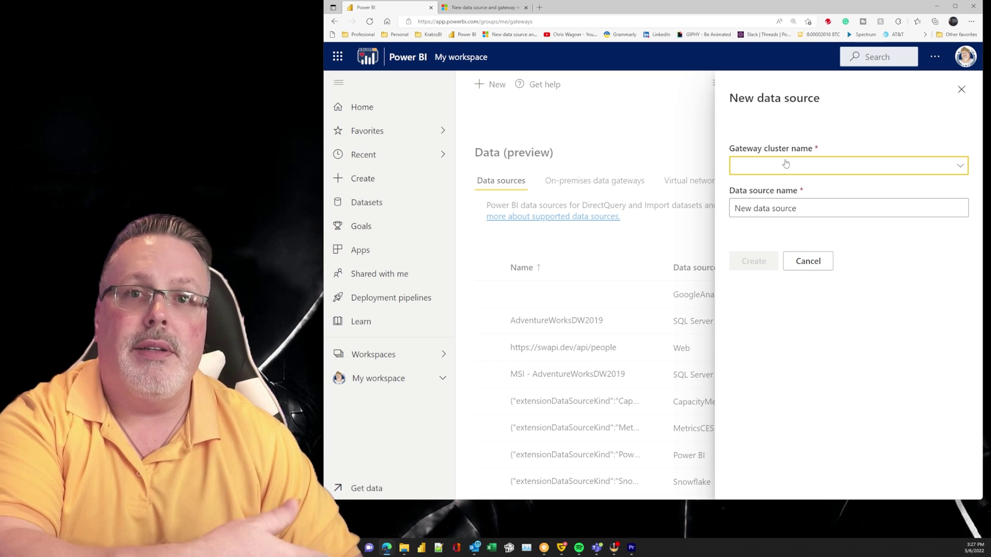
{"action": "key", "text": "Tab"}
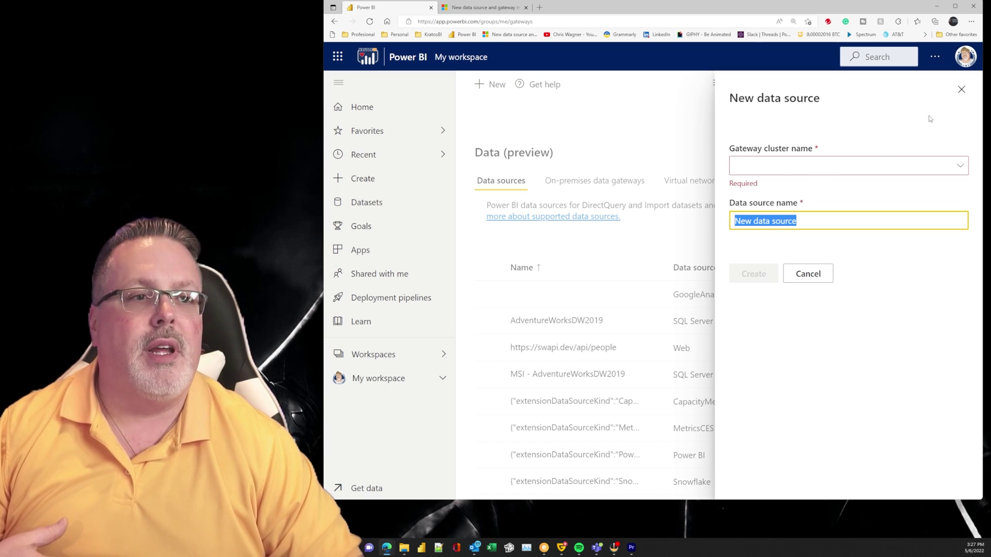
{"action": "left_click", "coordinate": [958, 97]}
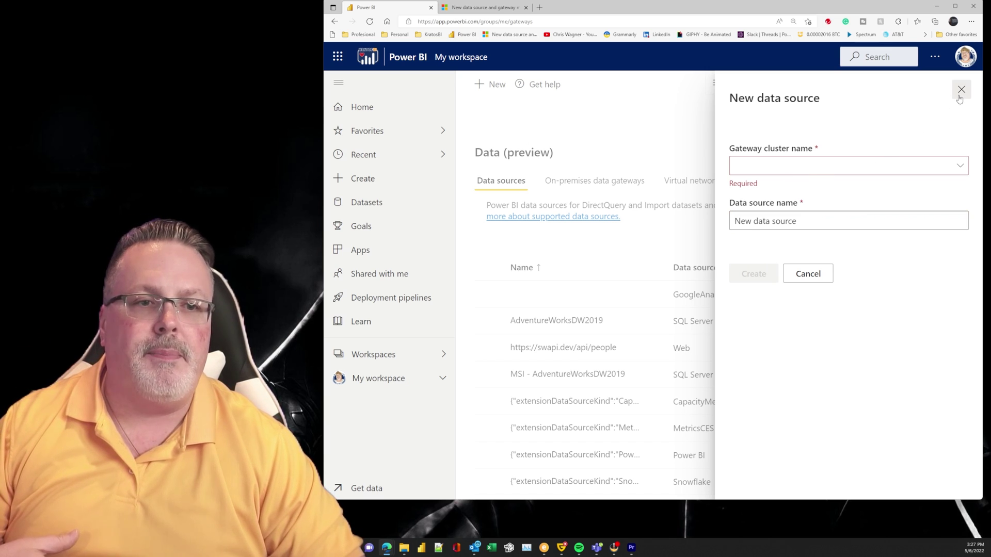
{"action": "left_click", "coordinate": [872, 166]}
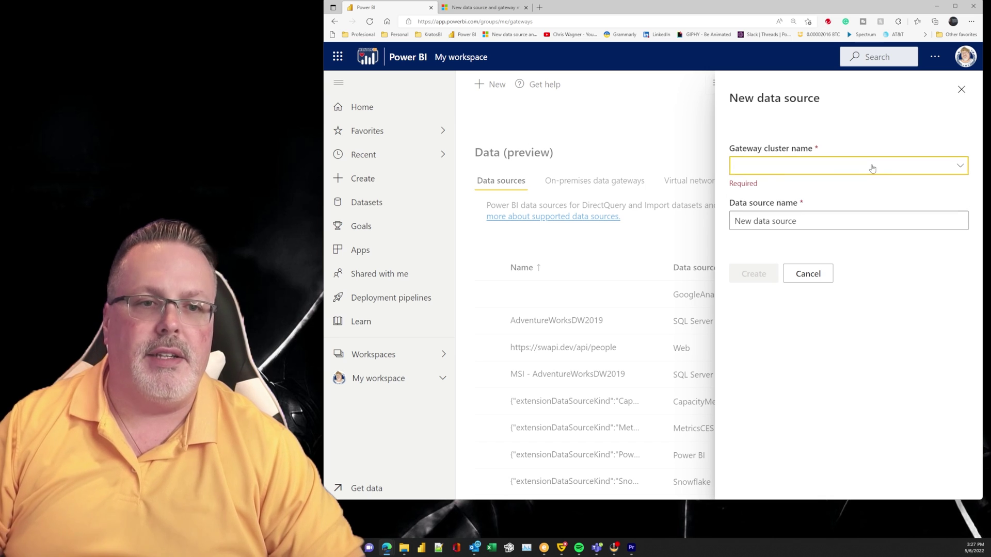
{"action": "left_click", "coordinate": [792, 207]}
Replace the default data source name with sampleSQL
{"action": "left_click", "coordinate": [804, 209]}
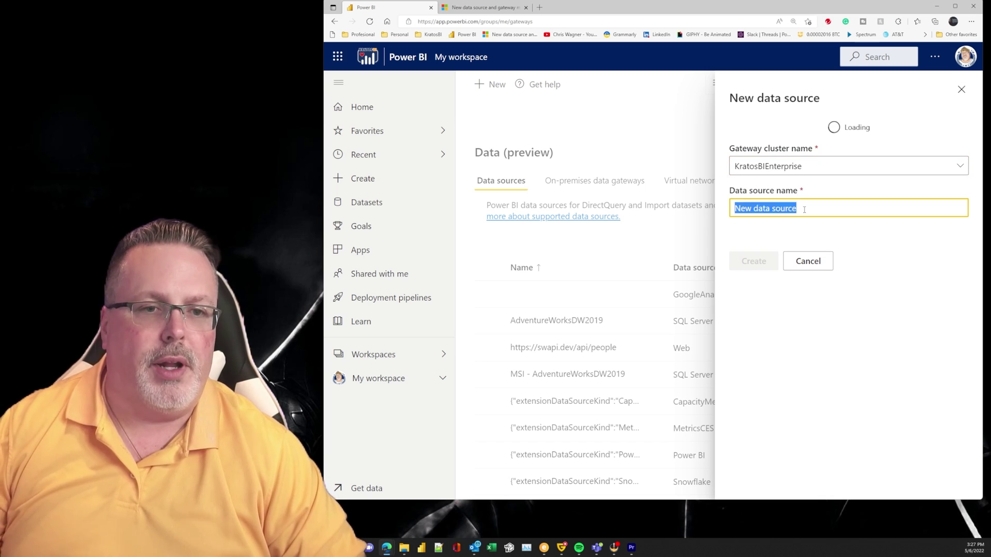
{"action": "left_click", "coordinate": [805, 209]}
{"action": "left_click_drag", "start_coordinate": [802, 210], "coordinate": [717, 209]}
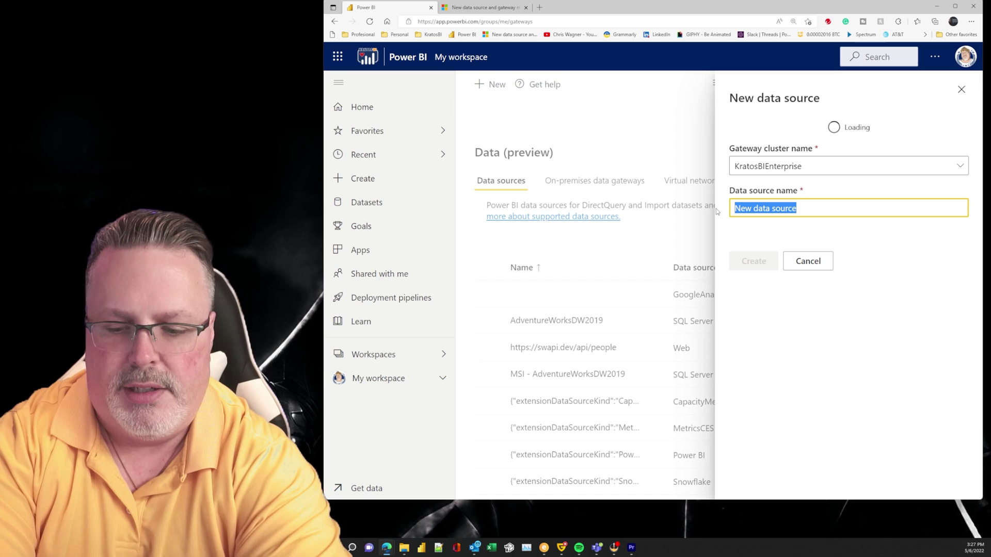
{"action": "type", "text": "sampl"}
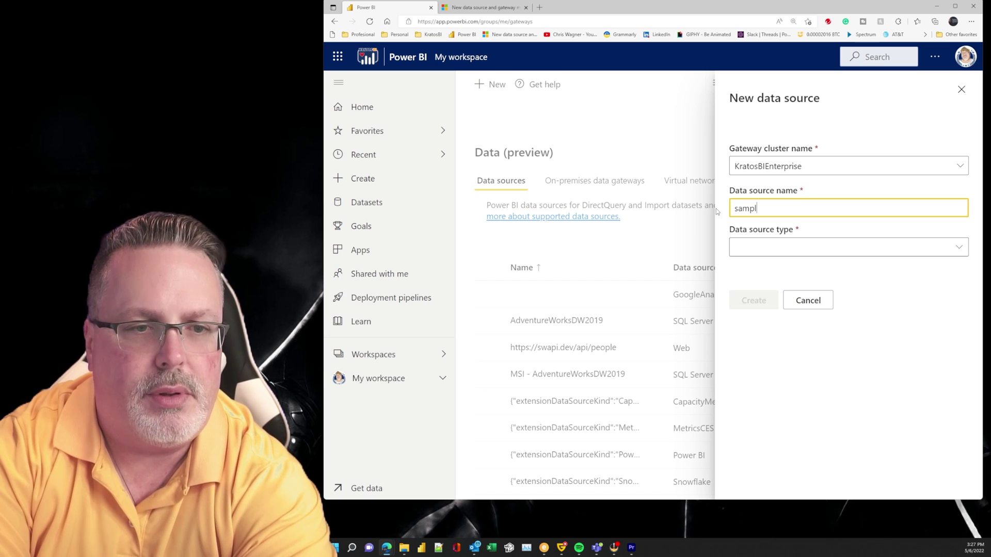
{"action": "type", "text": "eSQL"}
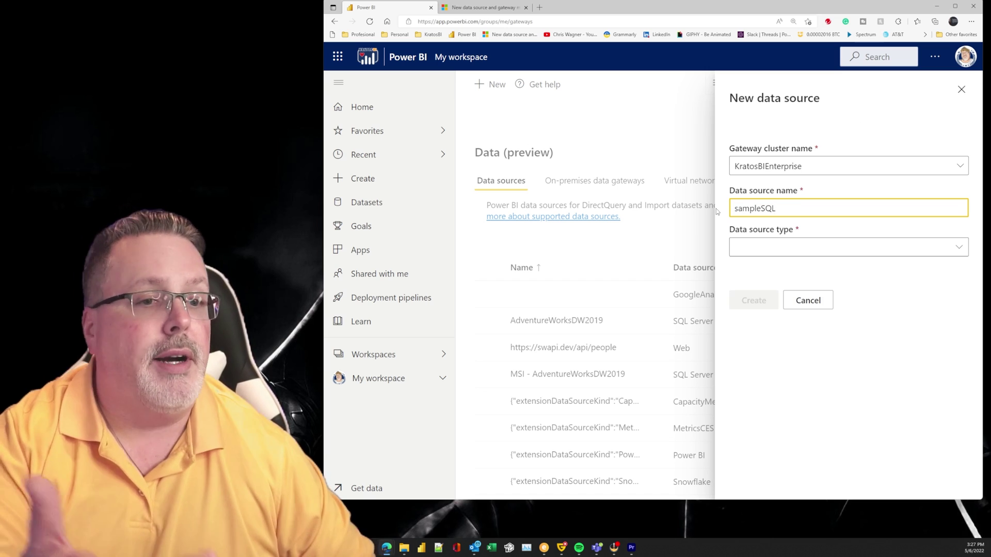
Browse the list of available data source types
{"action": "left_click", "coordinate": [774, 247]}
{"action": "left_click", "coordinate": [958, 248]}
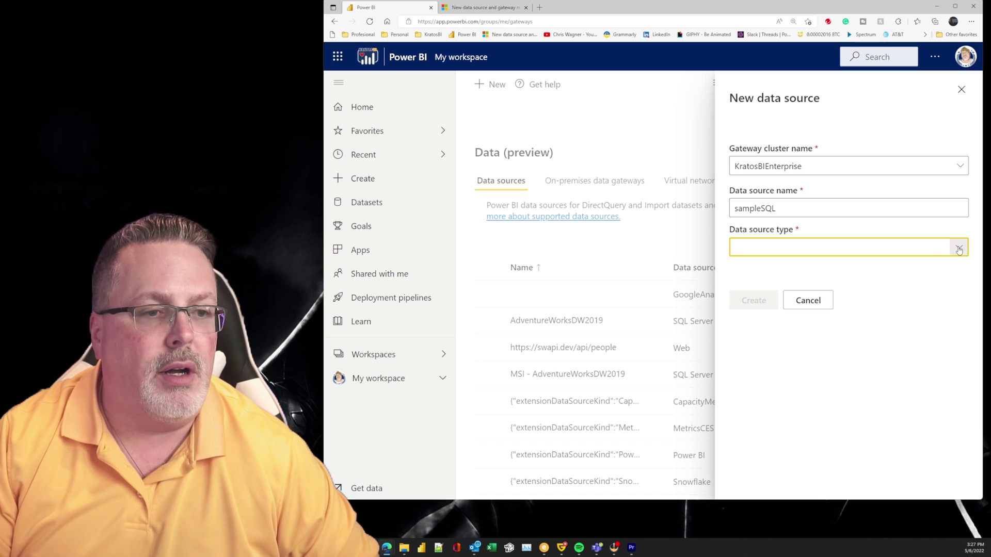
{"action": "scroll", "coordinate": [646, 252], "scroll_direction": "down", "scroll_amount": 10}
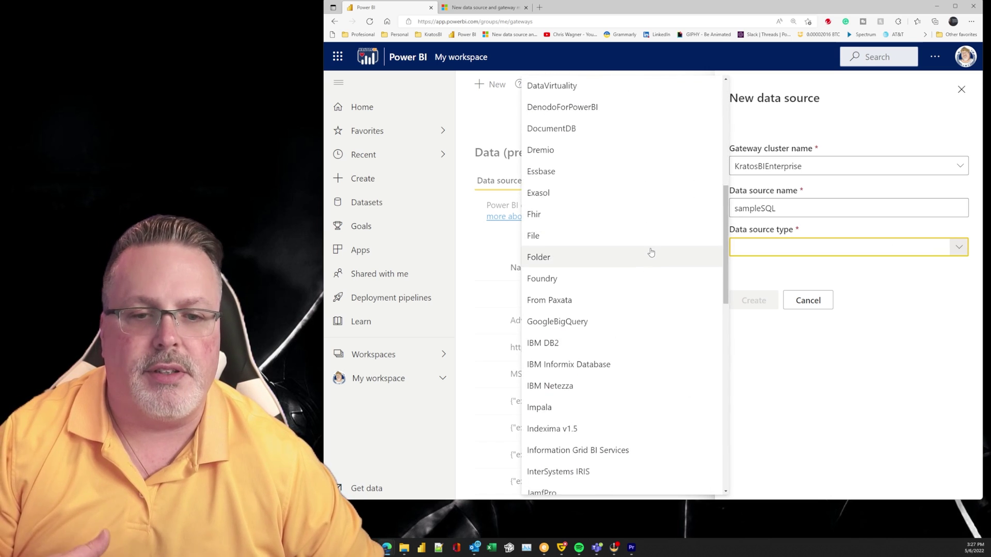
{"action": "scroll", "coordinate": [639, 261], "scroll_direction": "down", "scroll_amount": 5}
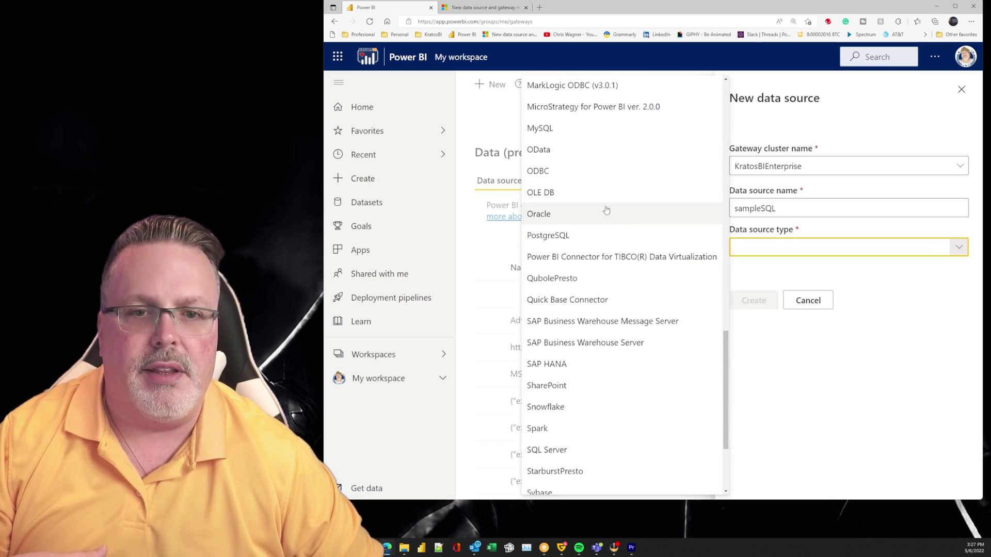
{"action": "scroll", "coordinate": [593, 240], "scroll_direction": "down", "scroll_amount": 3}
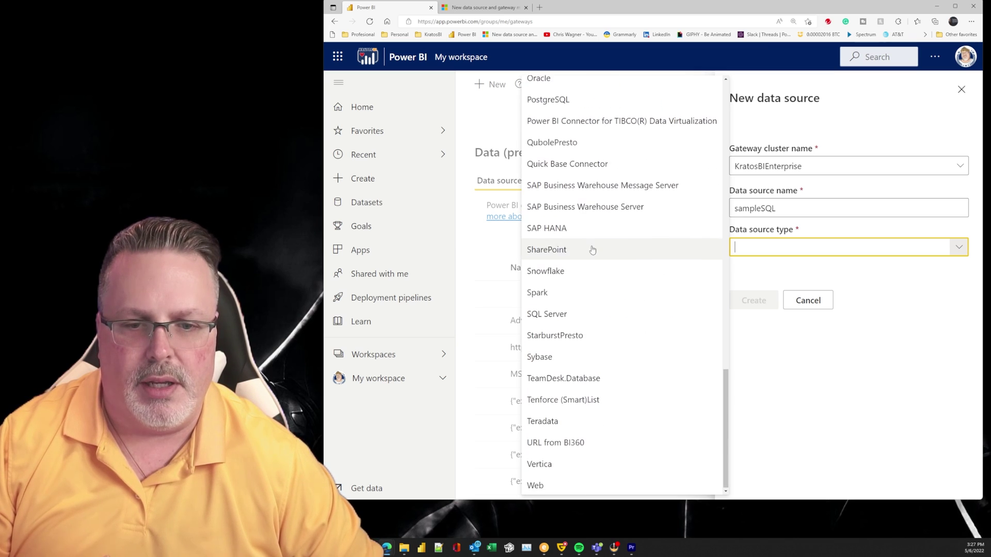
Make it a SQL Server source on localhost with database AdventureWorksDW2019
{"action": "left_click", "coordinate": [571, 315]}
{"action": "left_click", "coordinate": [750, 294]}
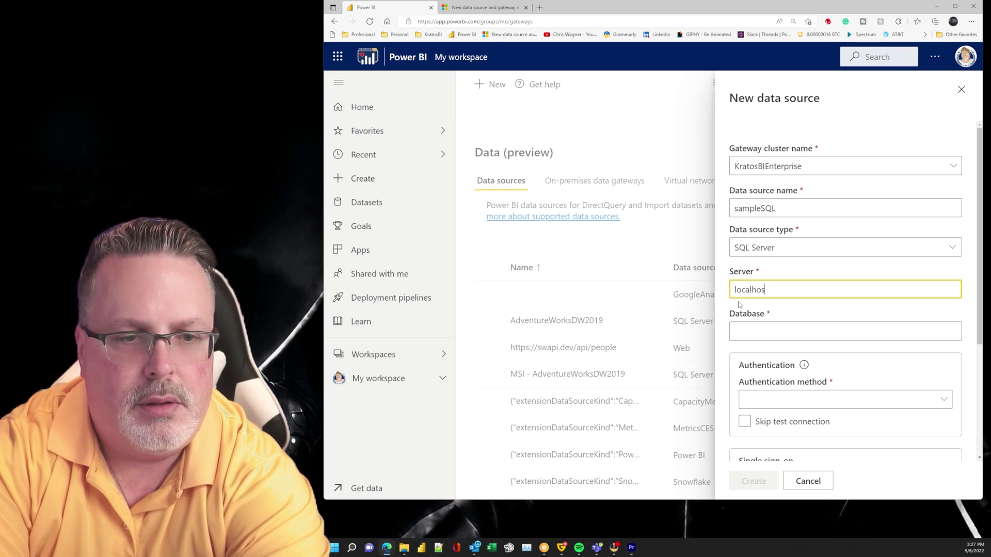
{"action": "left_click", "coordinate": [748, 332]}
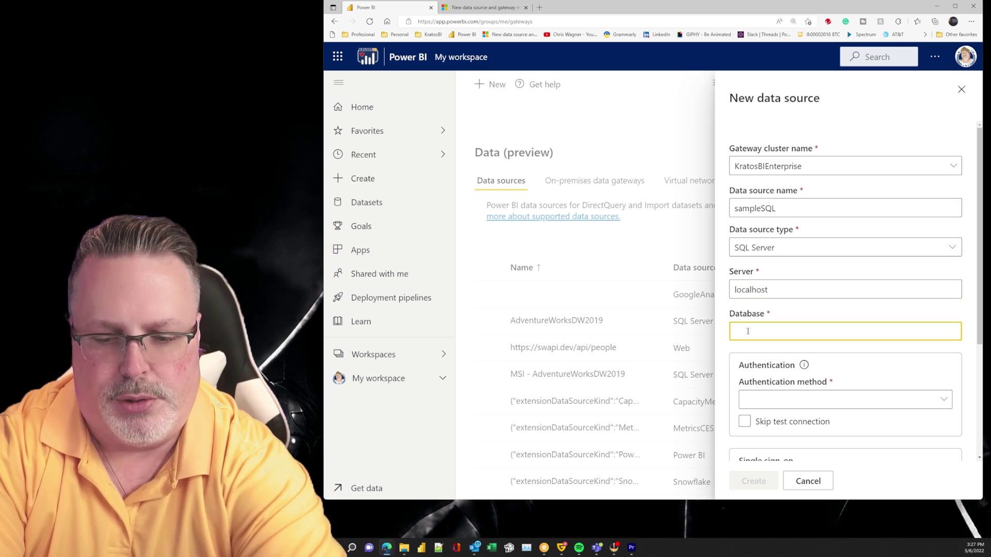
{"action": "type", "text": "AdventureWorksDW2019"}
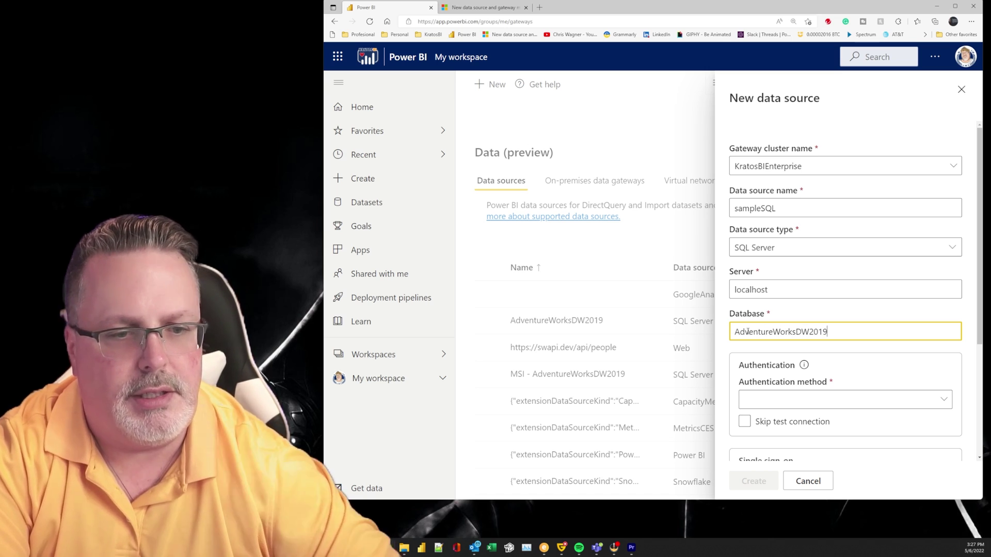
Set the authentication method to Basic and move to the username field
{"action": "scroll", "coordinate": [732, 349], "scroll_direction": "down", "scroll_amount": 3}
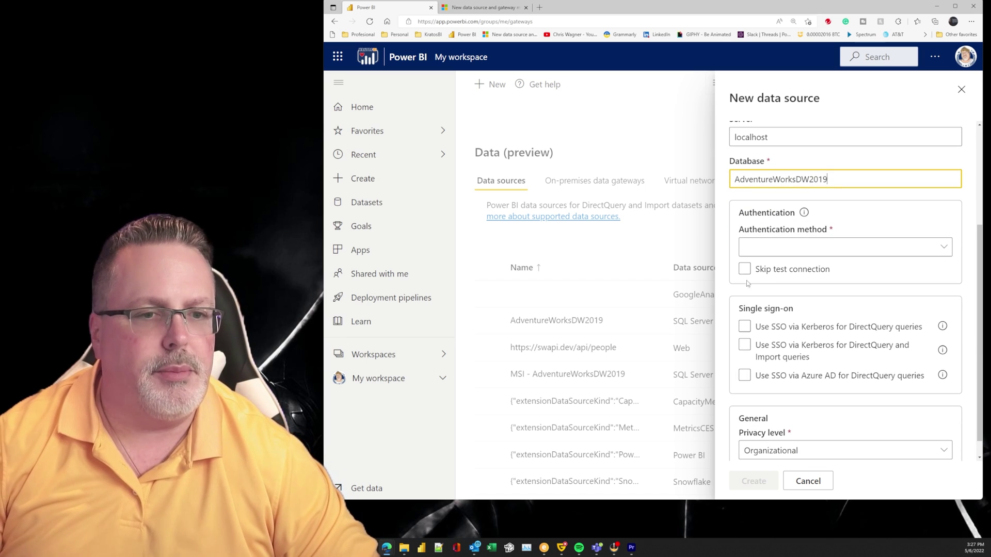
{"action": "left_click", "coordinate": [782, 247]}
{"action": "left_click", "coordinate": [774, 268]}
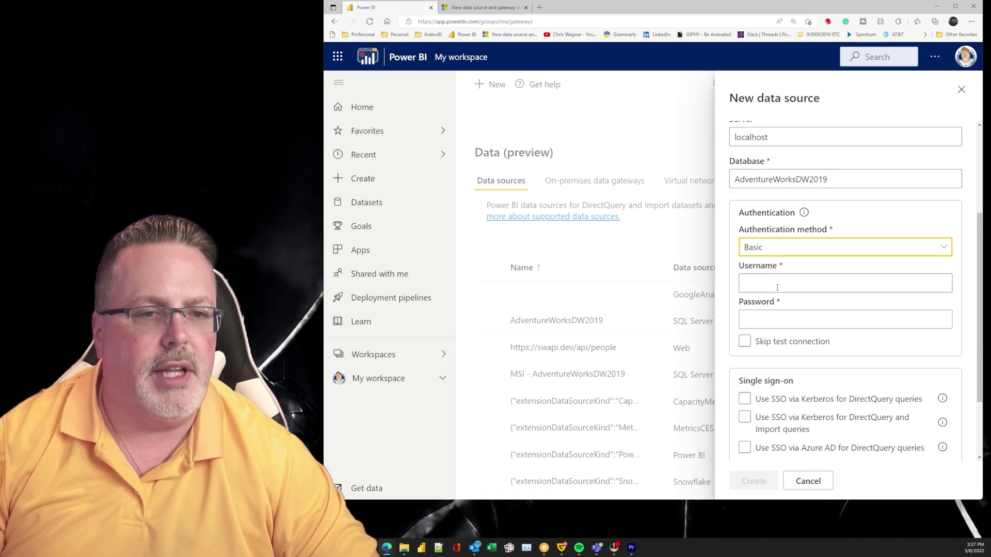
{"action": "left_click", "coordinate": [776, 285]}
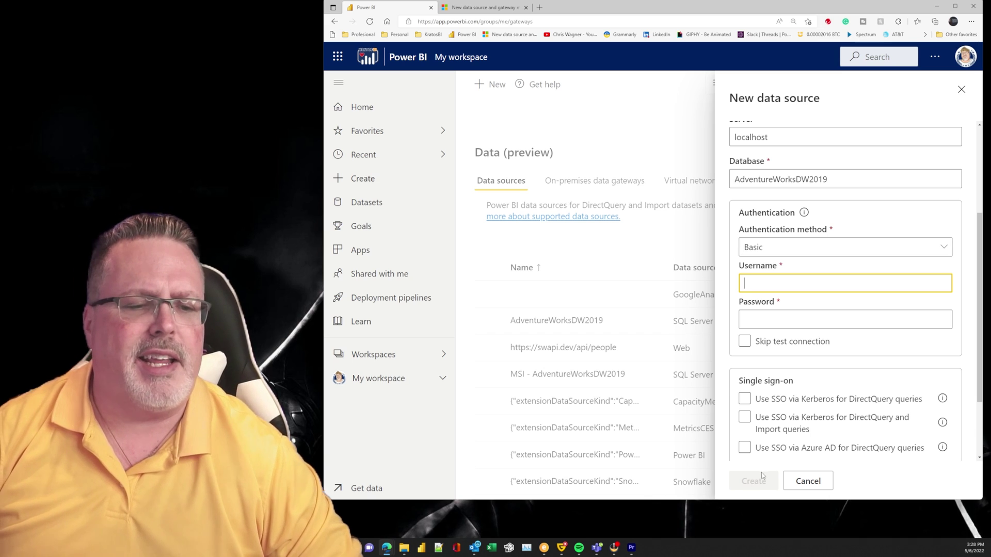
Cancel the unsaved sampleSQL data source to bring up the Discard changes prompt
{"action": "left_click", "coordinate": [808, 481]}
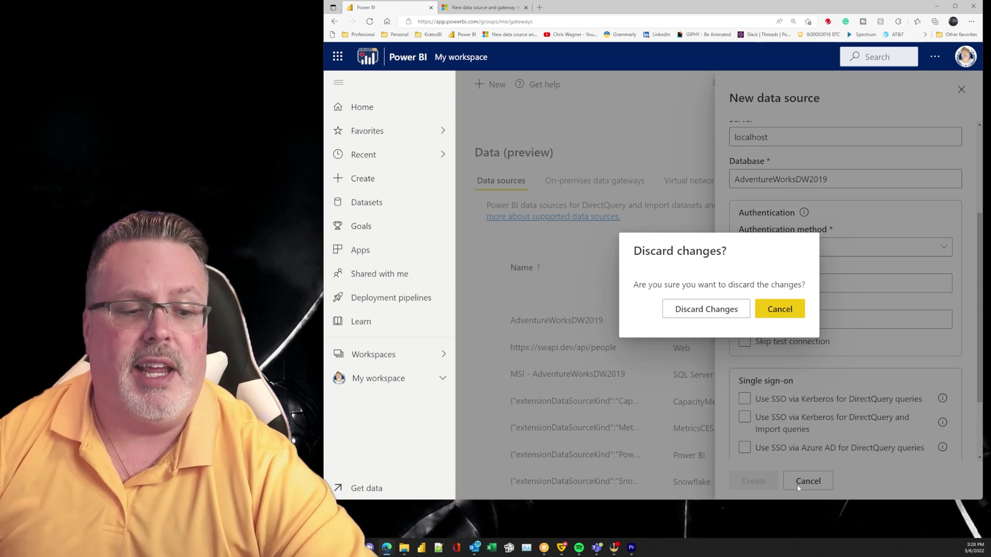